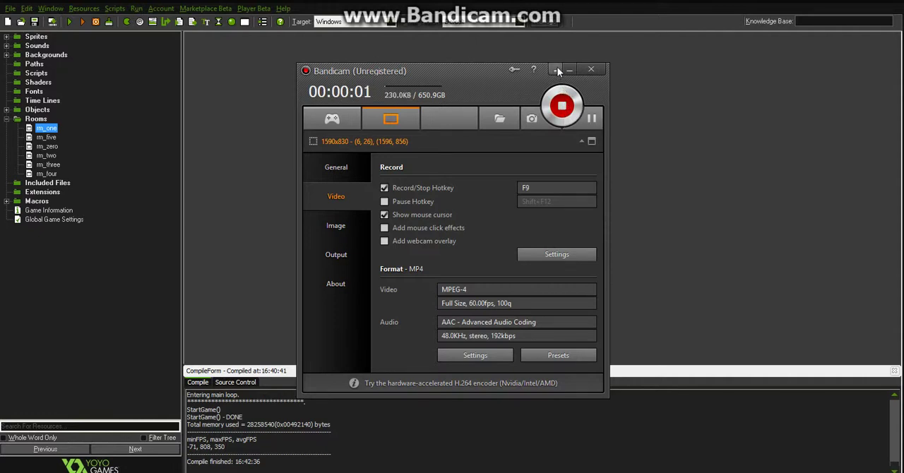
- Minimize the Bandicam recorder to the system tray while it keeps recording
click(558, 70)
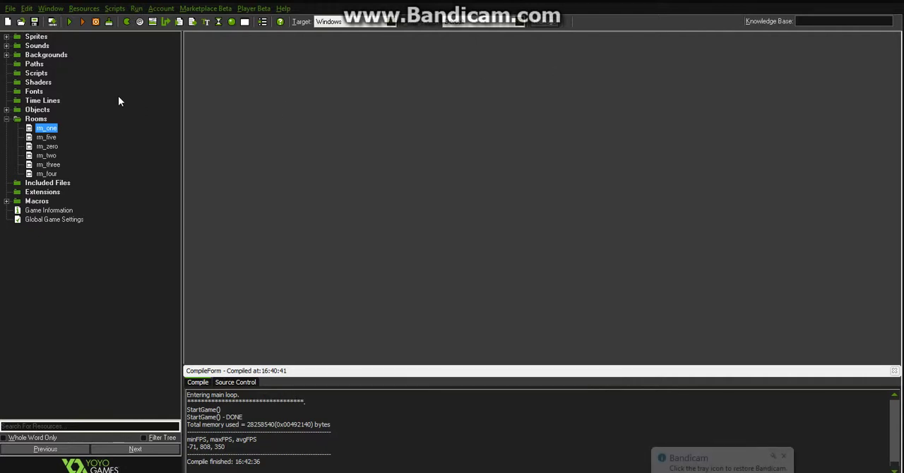
- Run the Shapeman Game project so the rm_one maze opens in its own window
click(70, 23)
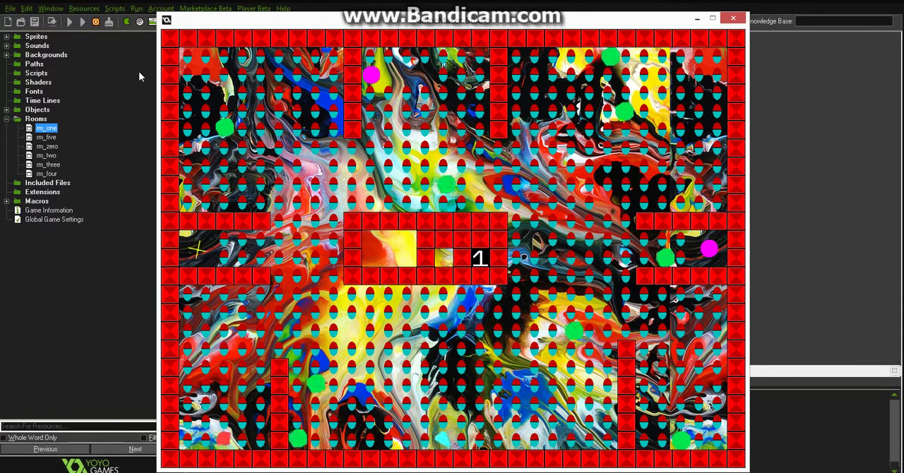
- Steer the player ball down, right, down and left through the rm_one corridors
key(Down)
key(Right)
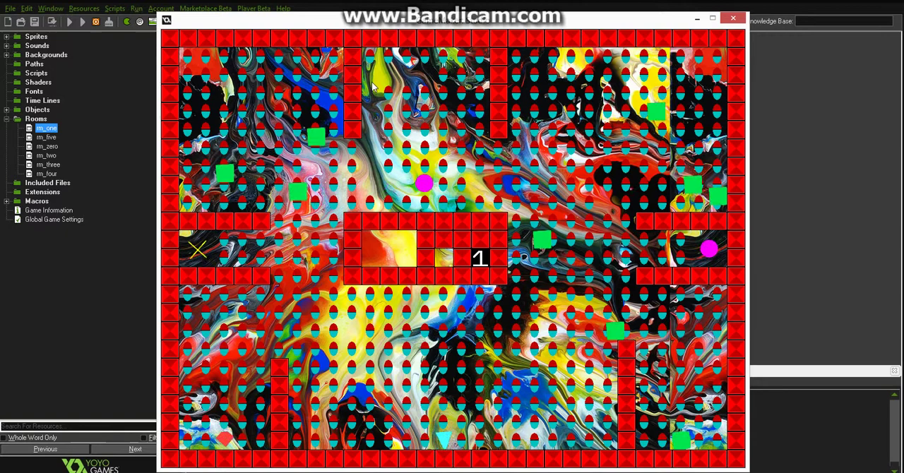
key(Down)
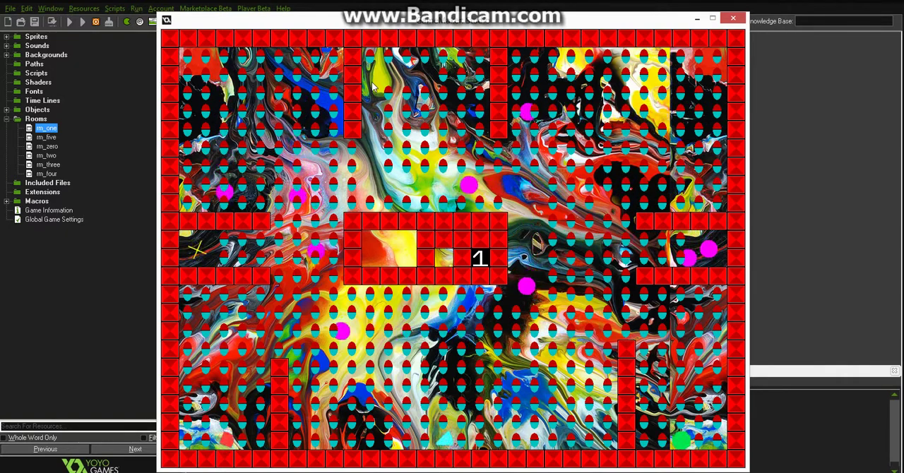
key(Left)
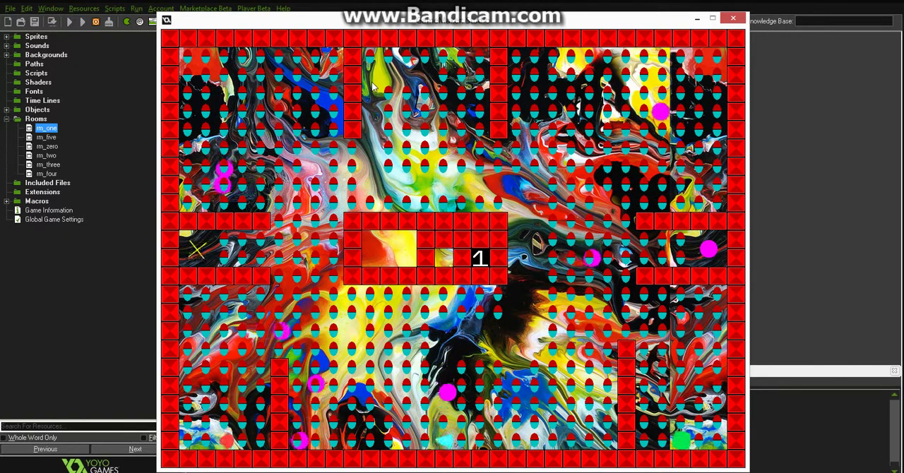
- Move the player ball left along the corridor
key(Left)
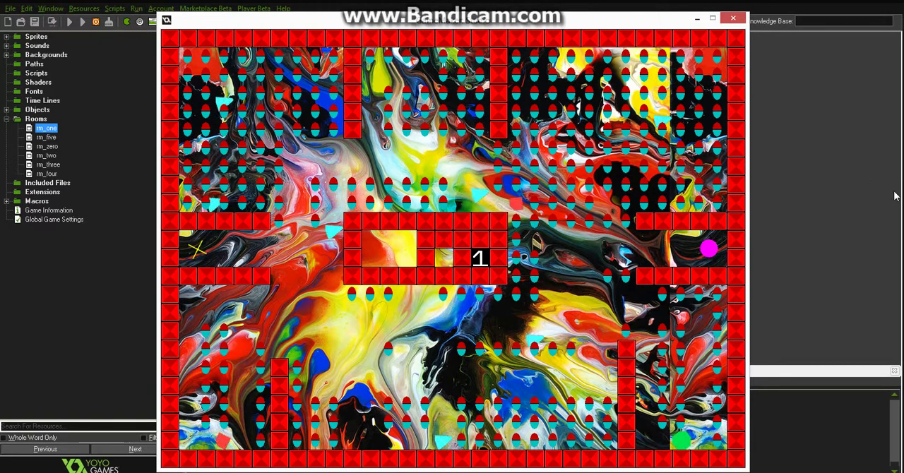
- Check the system volume level from the taskbar volume control
click(866, 388)
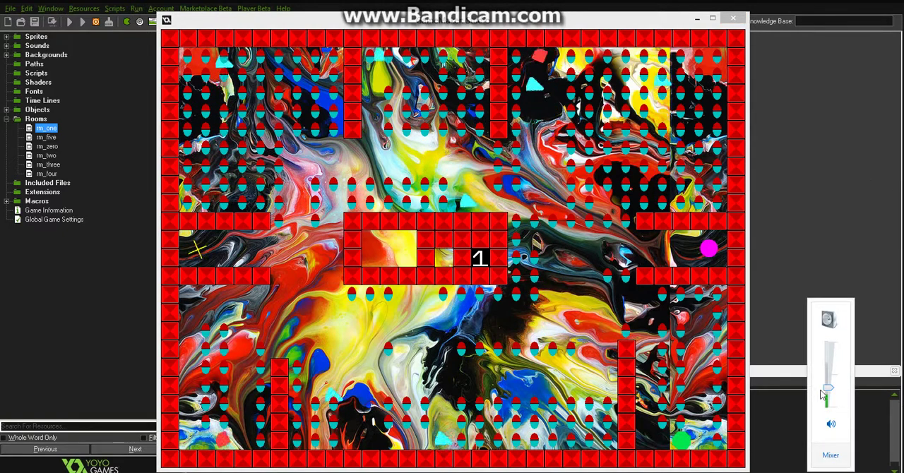
click(494, 318)
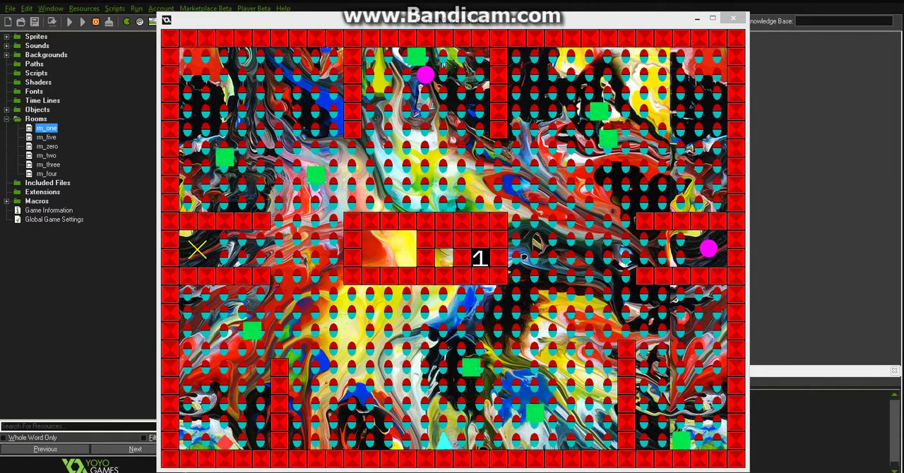
click(695, 401)
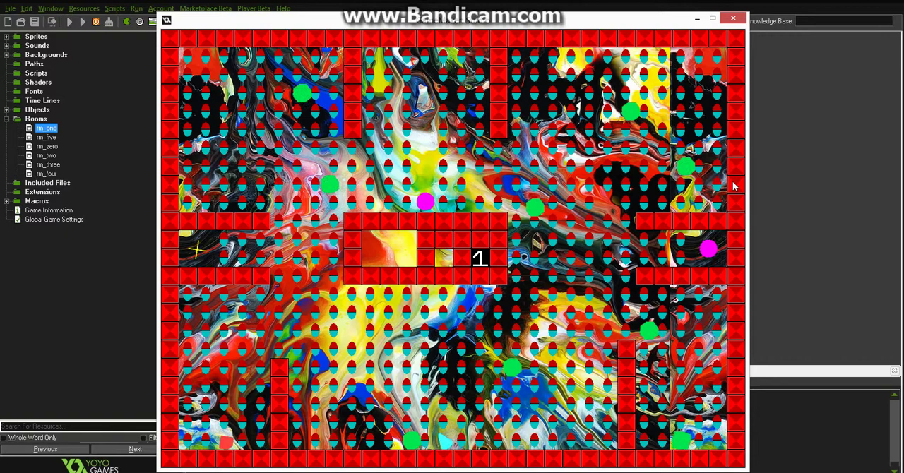
- Steer the magenta ball with arrow keys up the maze's right corridor
key(Right)
key(Up)
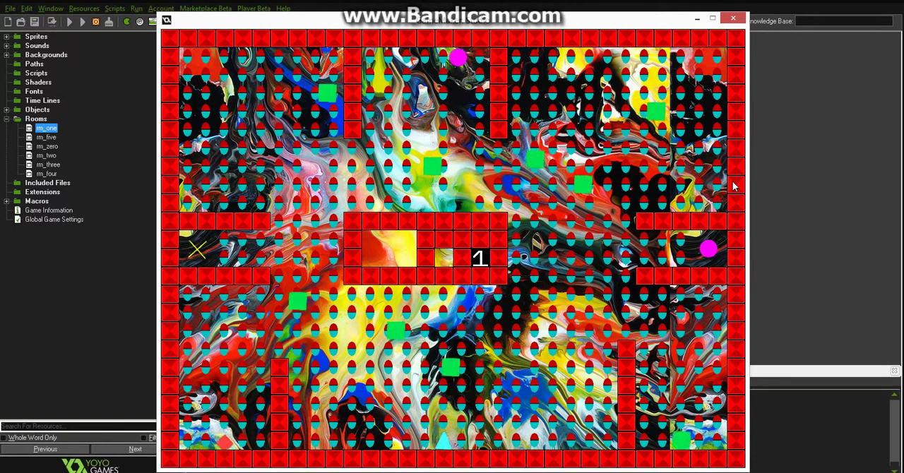
key(Left)
key(Down)
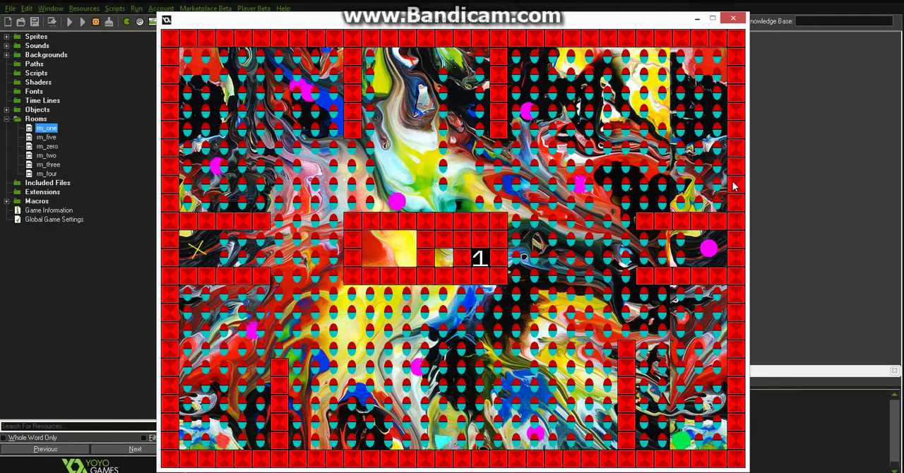
key(Right)
key(Up)
key(Down)
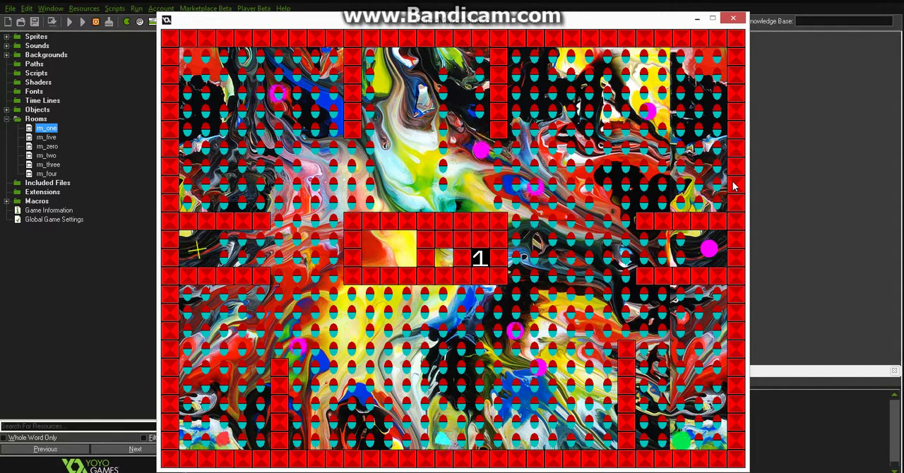
key(Right)
key(Up)
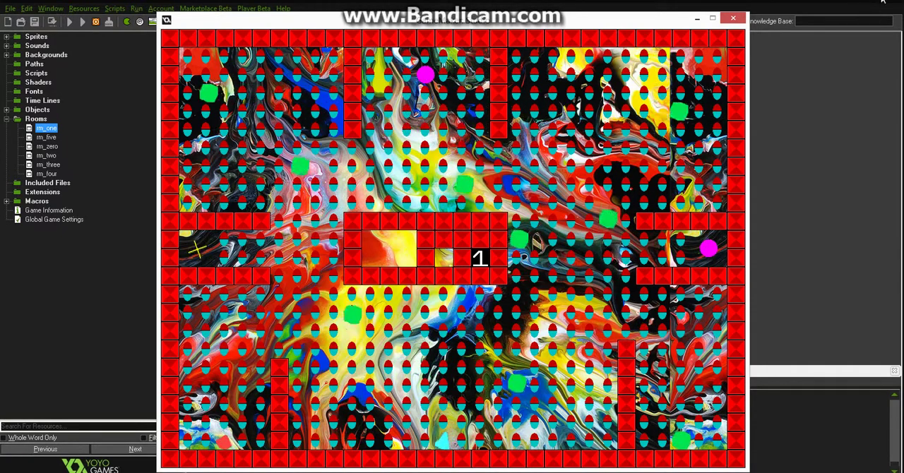
- Stop the rm_one game, then open and close the rm_five room editor
click(733, 17)
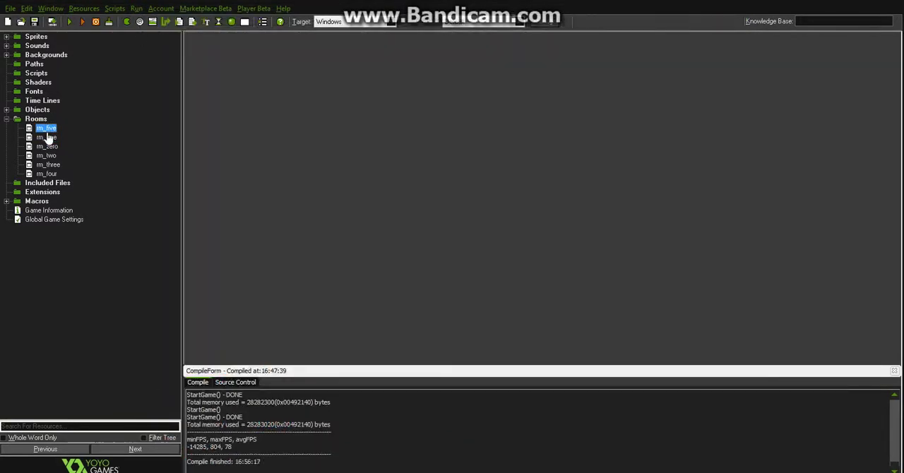
double_click(47, 129)
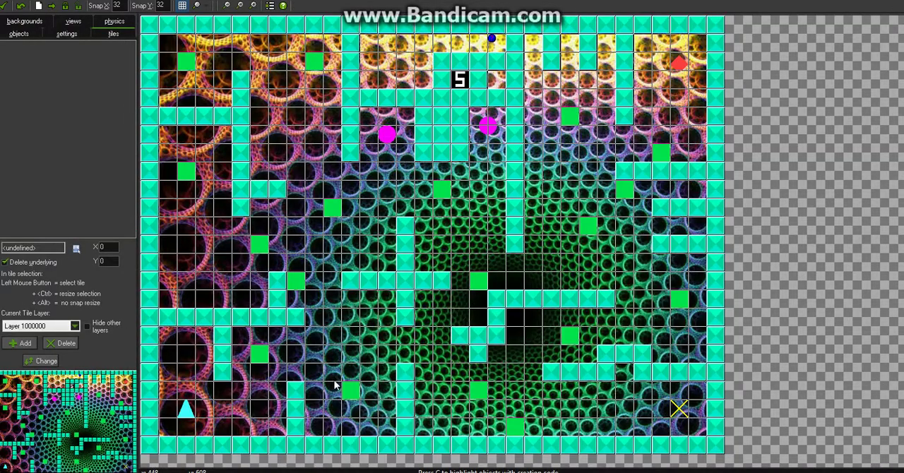
click(4, 6)
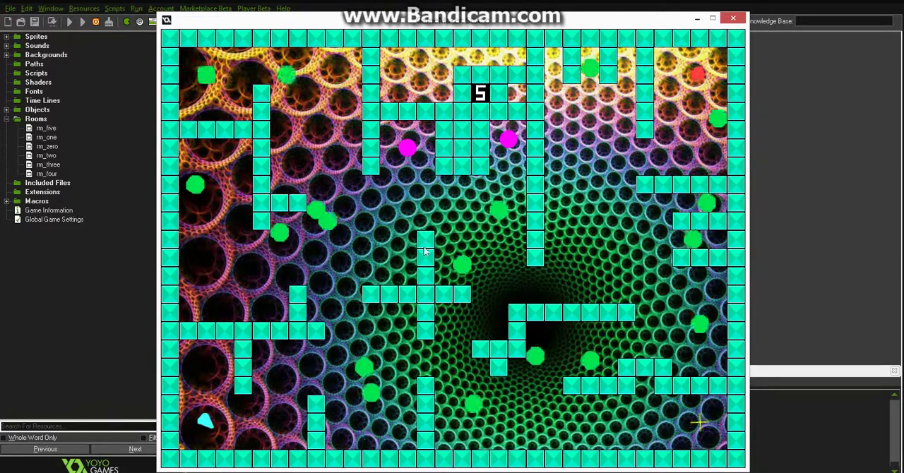
- Close the rm_five game window to return to the project and compile log
click(732, 17)
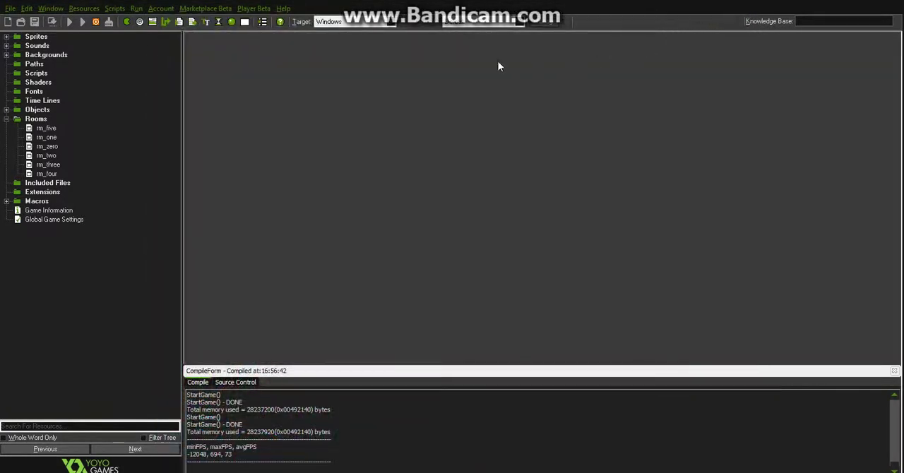